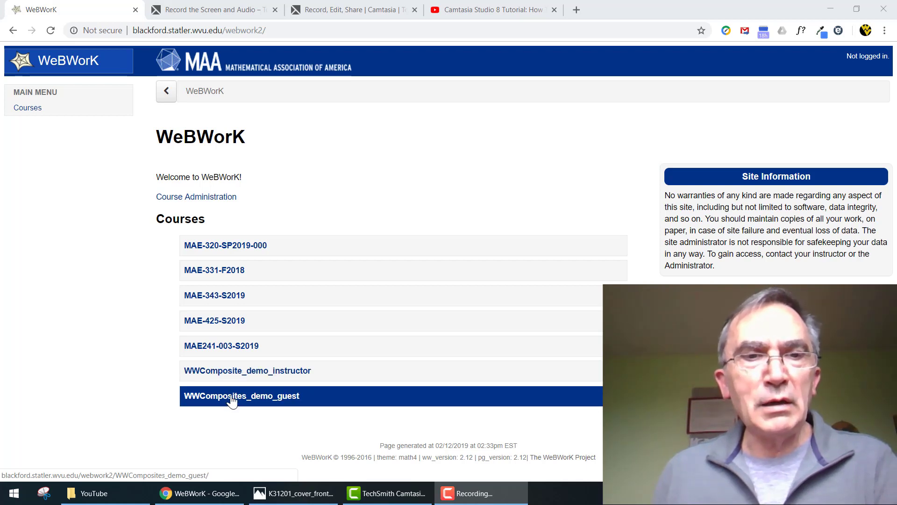
left_click(233, 397)
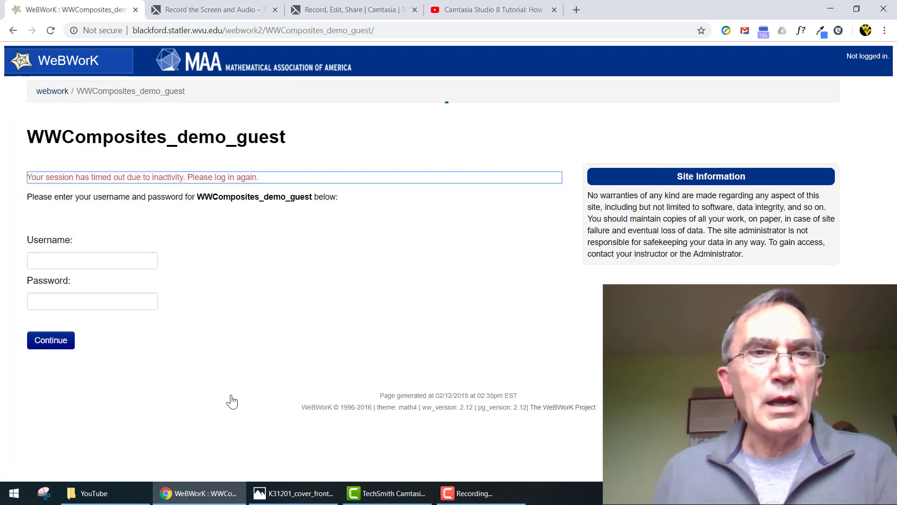
left_click(143, 262)
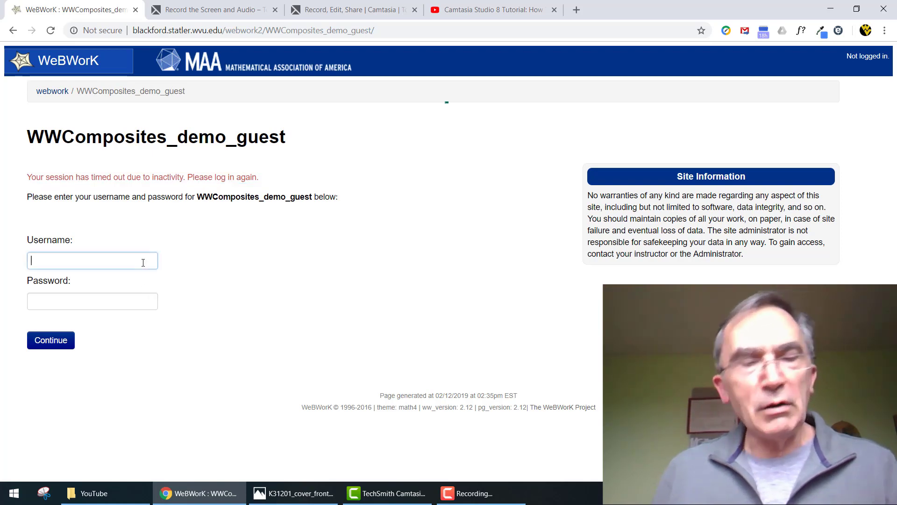
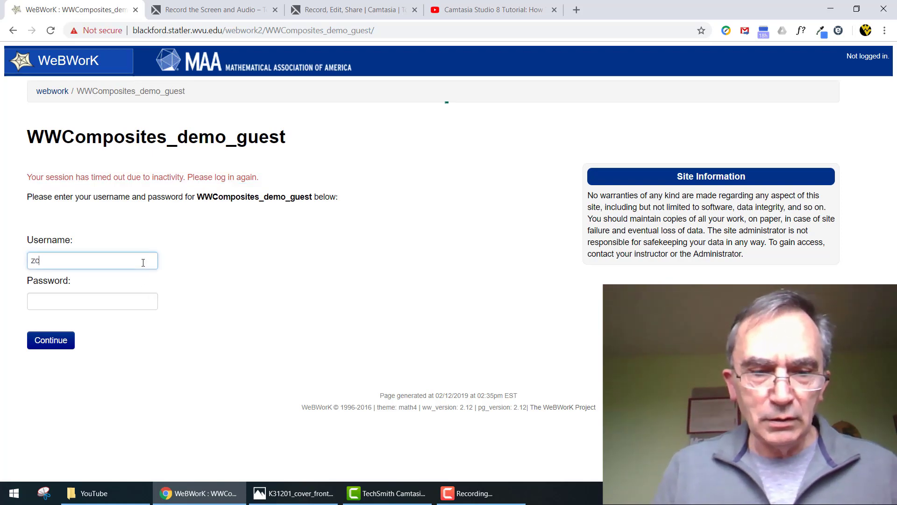
key("Tab")
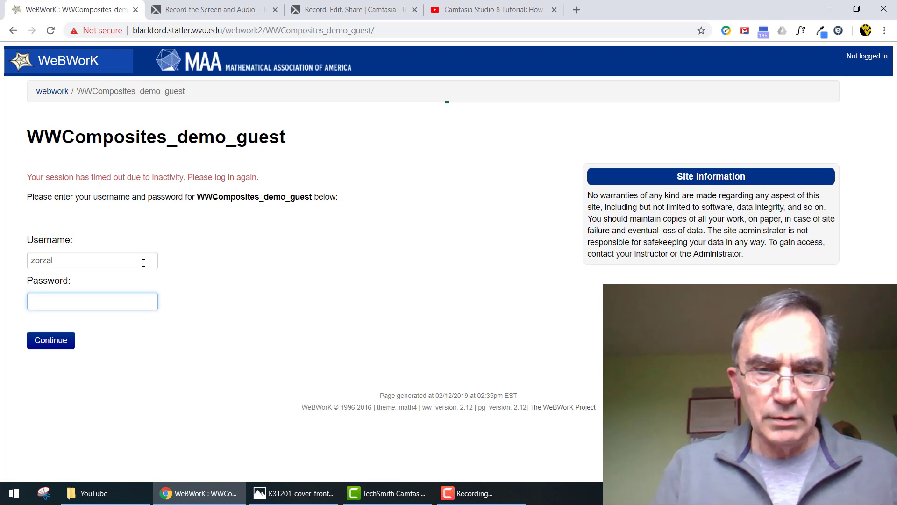
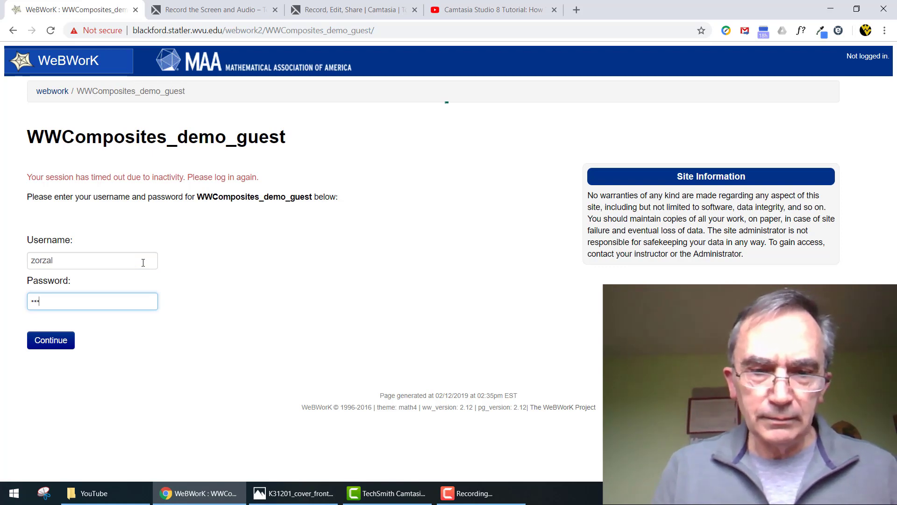
key("Return")
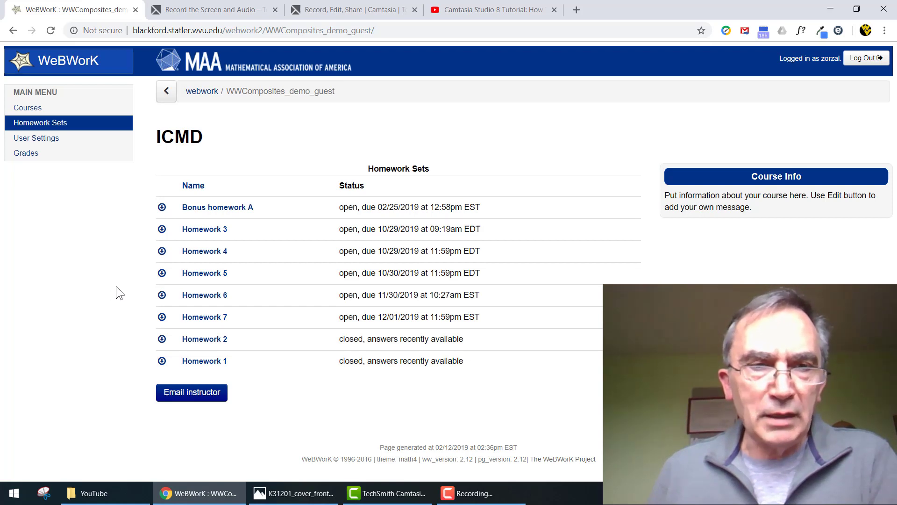
- Bring up the K31201_cover_front.jpg book cover in Windows Photos
left_click(295, 494)
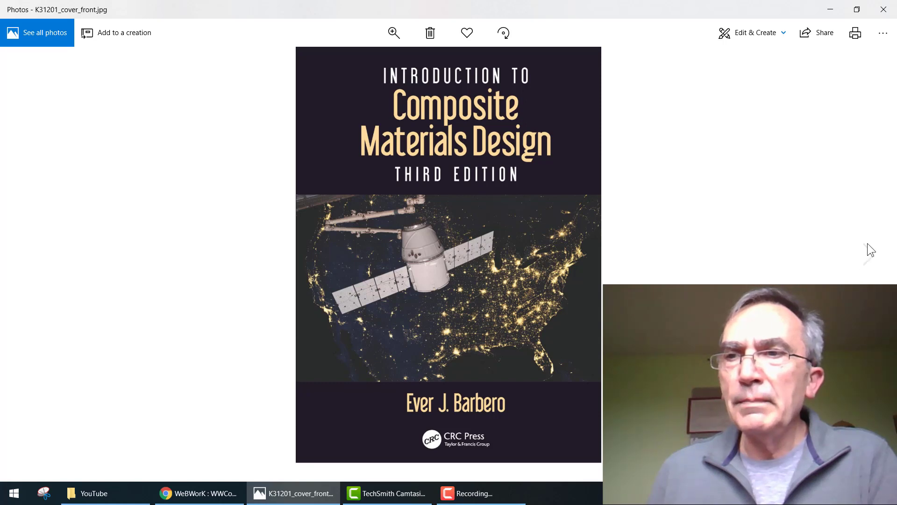
- Advance Photos to the next book image, K31201_p105.png
left_click(872, 263)
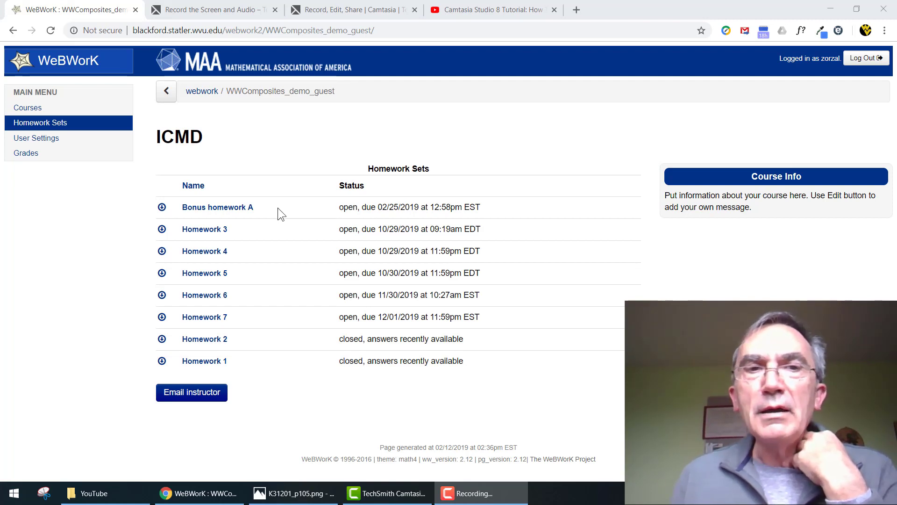
- Open Bonus homework A Problem 1 and review its saved answers, 37 mm and 314 kg/m
left_click(225, 207)
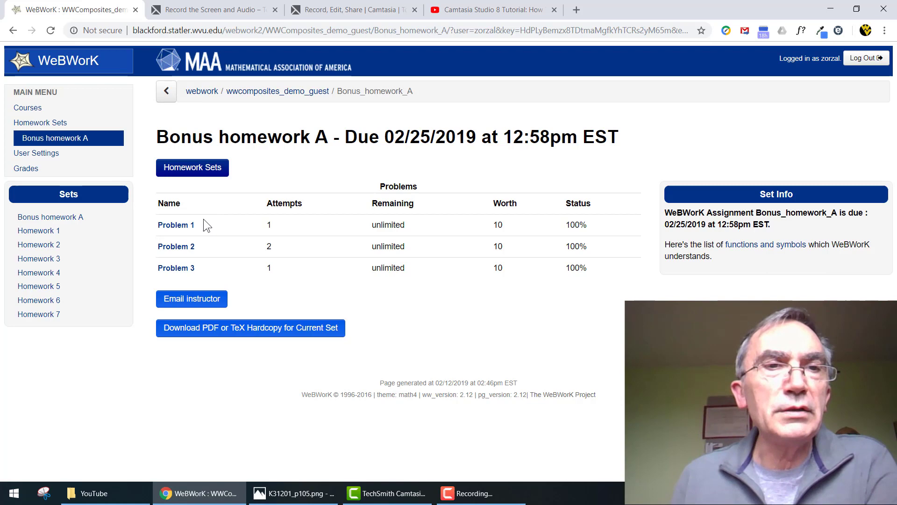
left_click(176, 225)
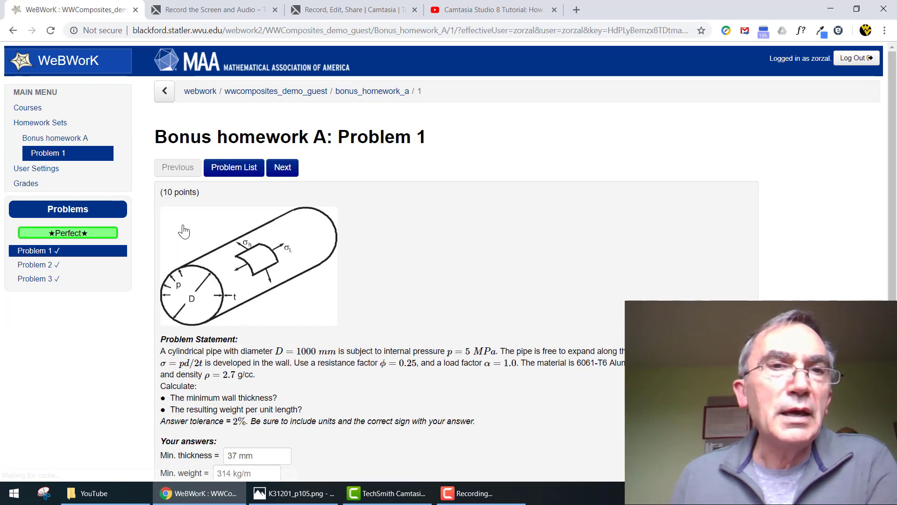
scroll(399, 229, "down", 1)
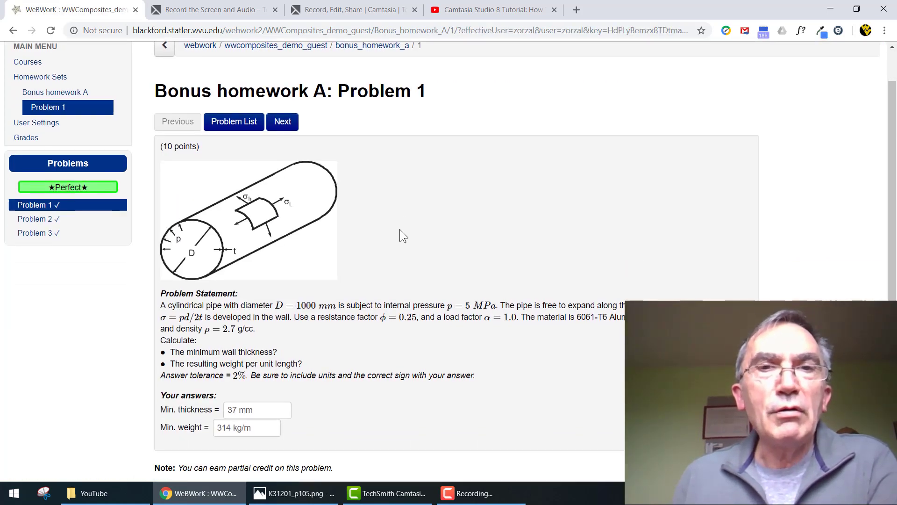
scroll(400, 229, "down", 3)
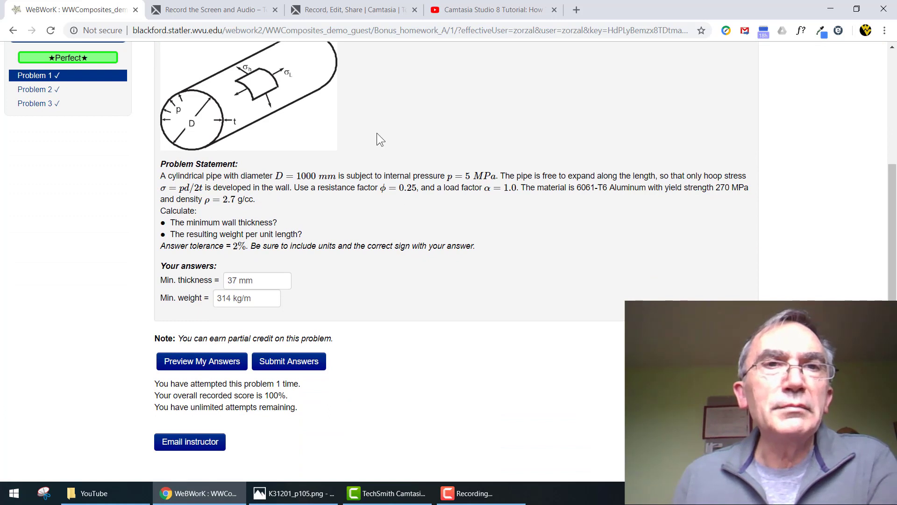
scroll(377, 133, "up", 1)
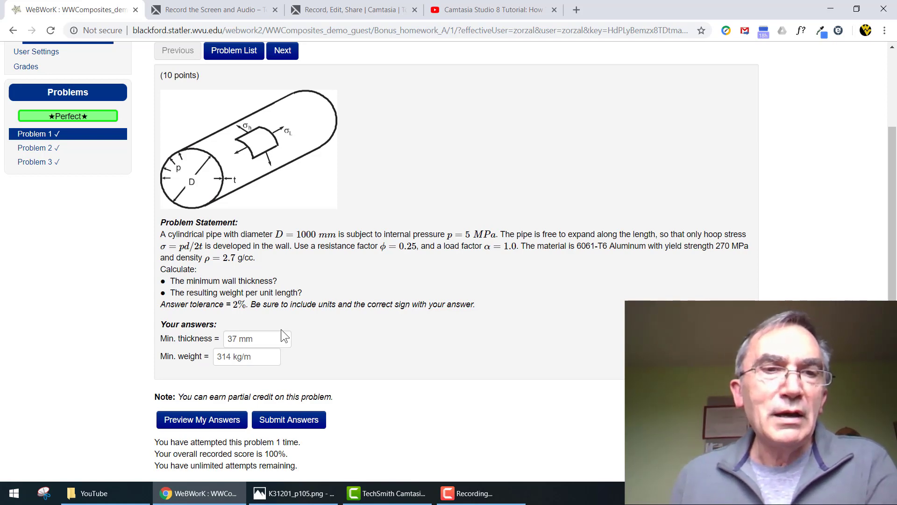
- Strip the units from the thickness answer, leaving 37, and preview the answers
left_click(265, 340)
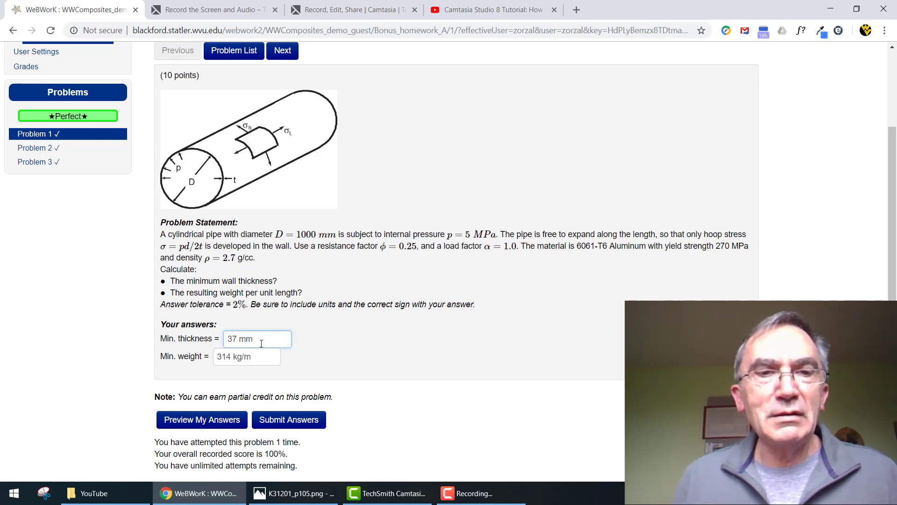
left_click(234, 357)
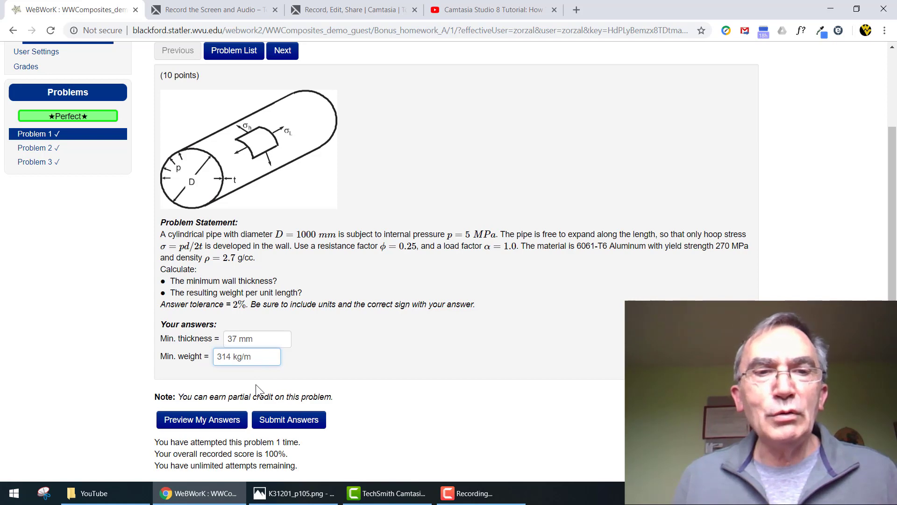
left_click(259, 340)
key("BackSpace")
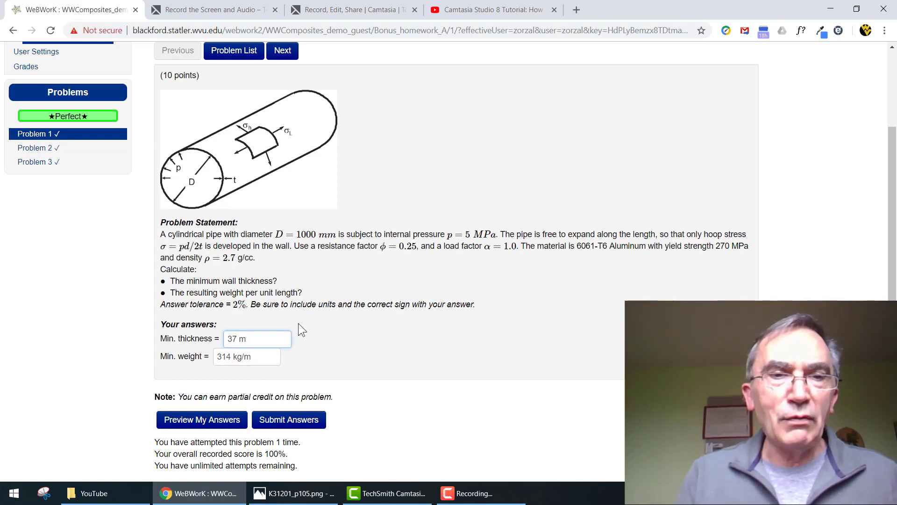
key("BackSpace")
key("BackSpace")
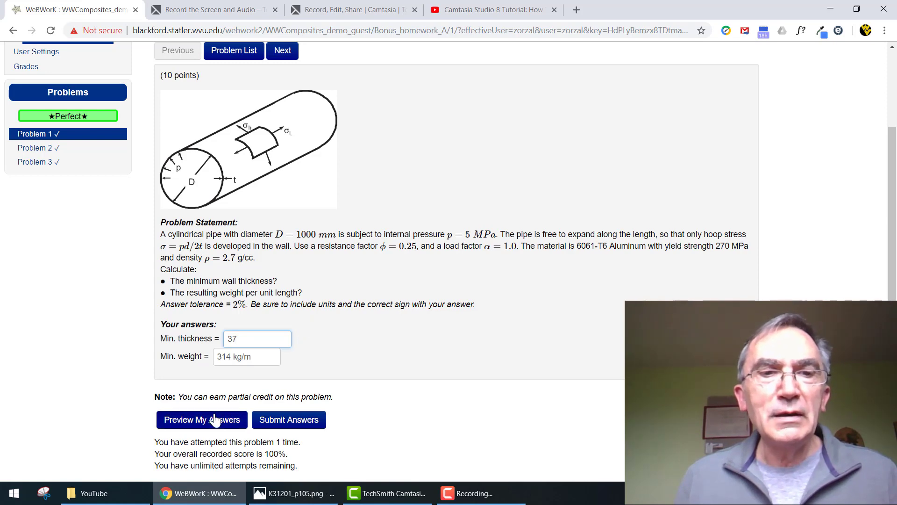
left_click(215, 419)
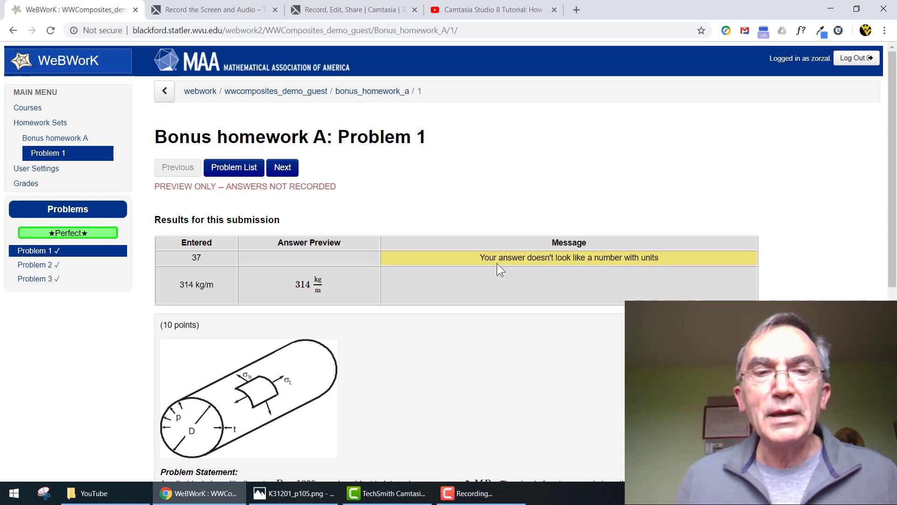
scroll(497, 266, "down", 4)
scroll(343, 365, "down", 1)
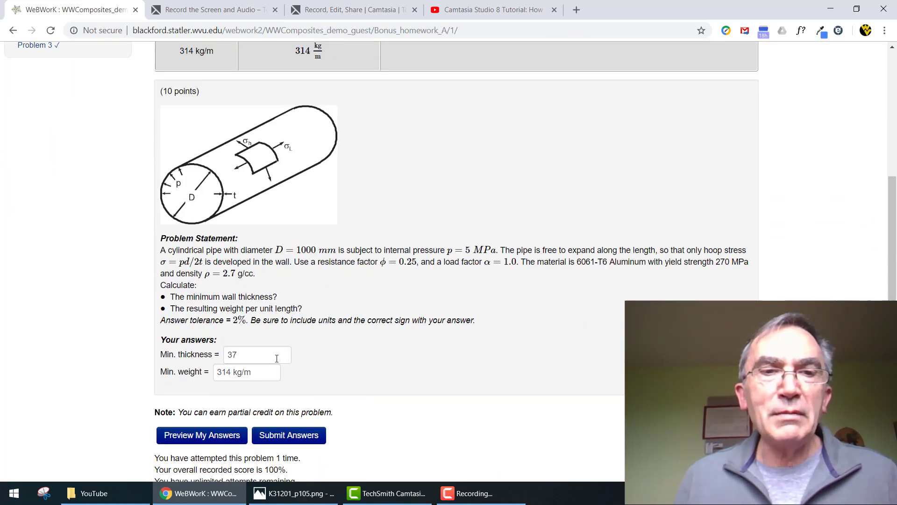
left_click(277, 358)
type("mm")
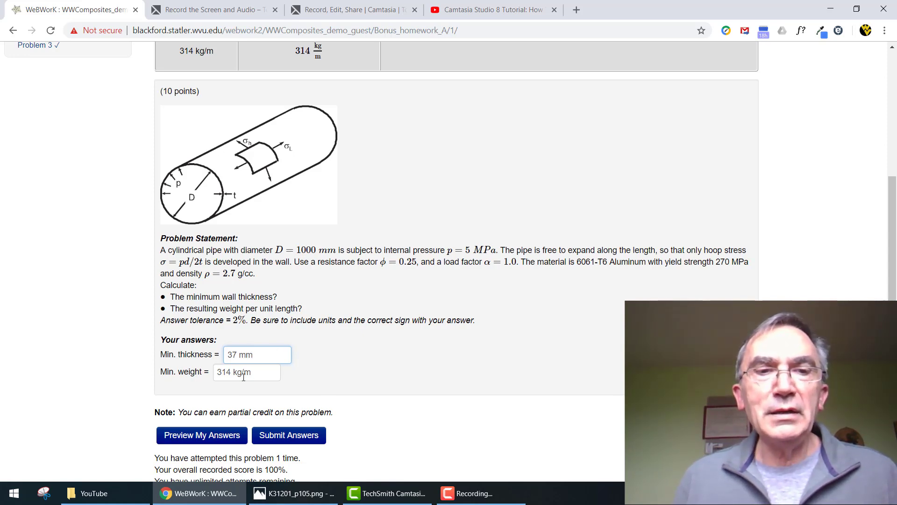
left_click(227, 435)
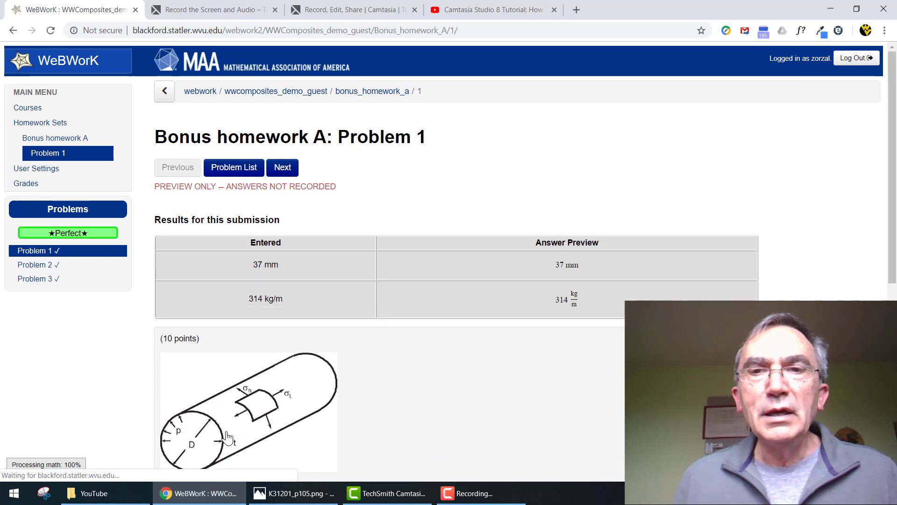
scroll(475, 282, "down", 4)
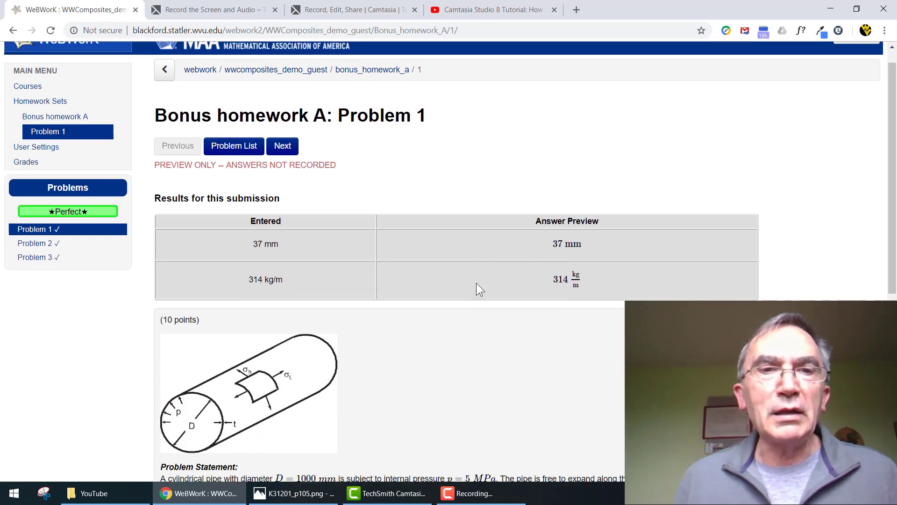
scroll(475, 282, "down", 3)
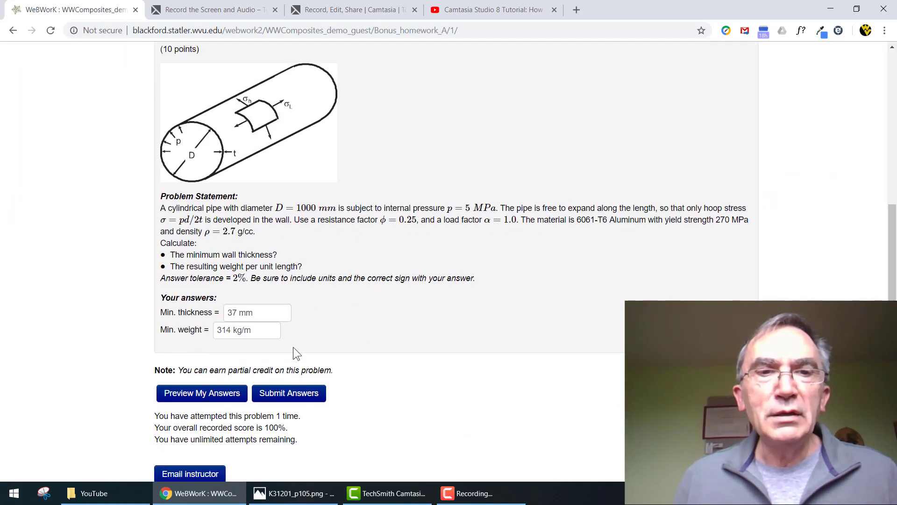
left_click(293, 397)
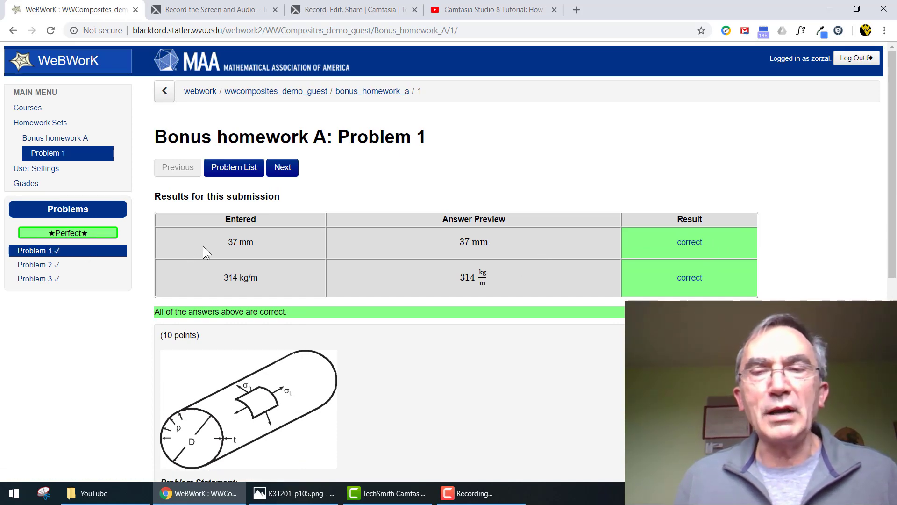
scroll(274, 248, "down", 2)
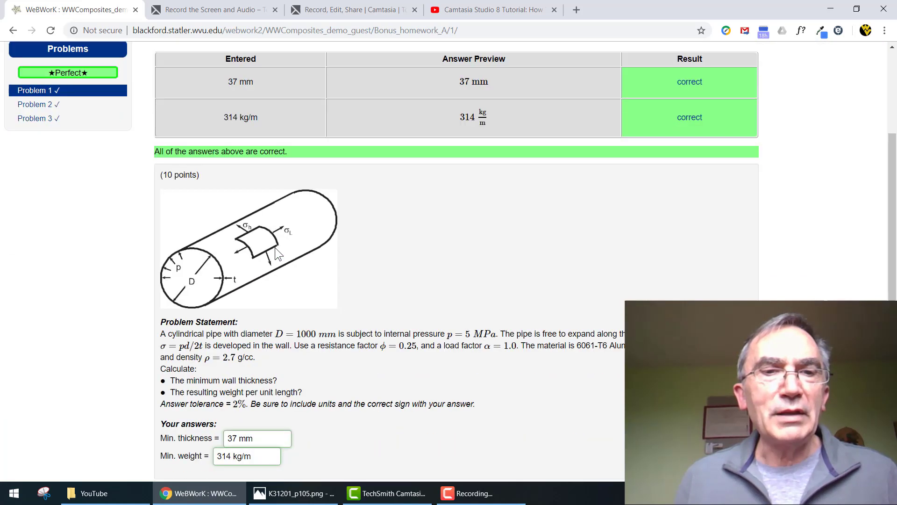
scroll(274, 248, "down", 3)
scroll(276, 254, "down", 2)
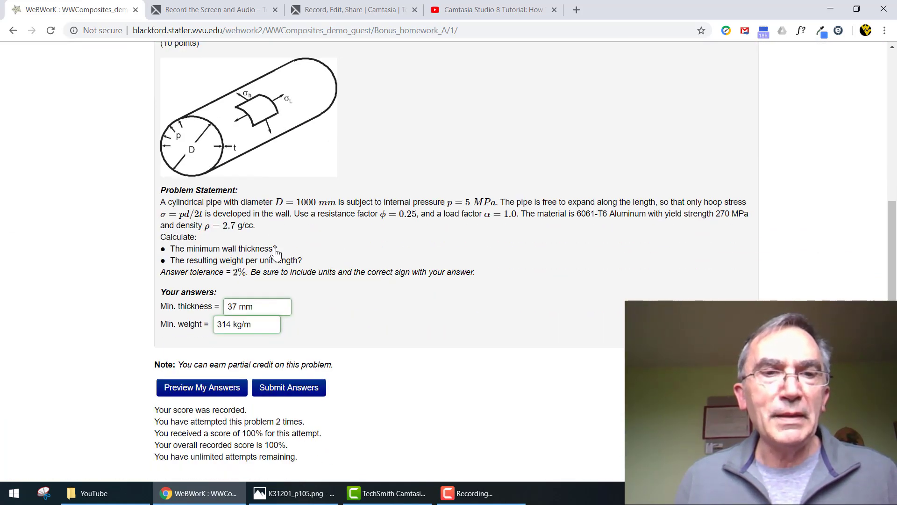
scroll(276, 252, "up", 5)
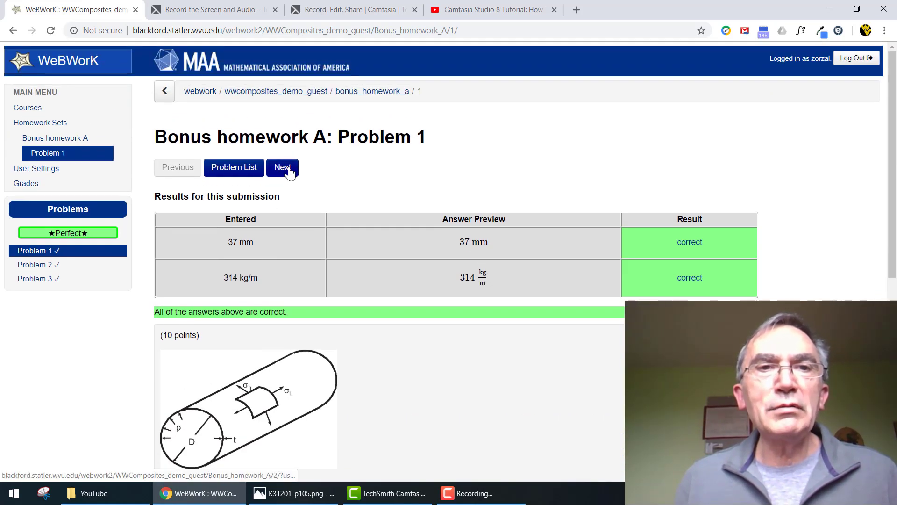
- Move on to Problem 2 and place the cursor in its 0.001667 m thickness field
left_click(290, 172)
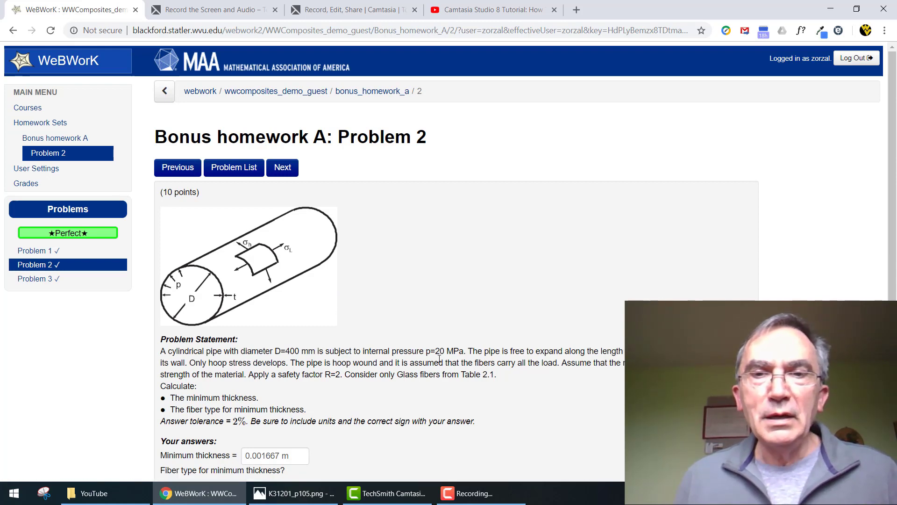
scroll(514, 327, "down", 3)
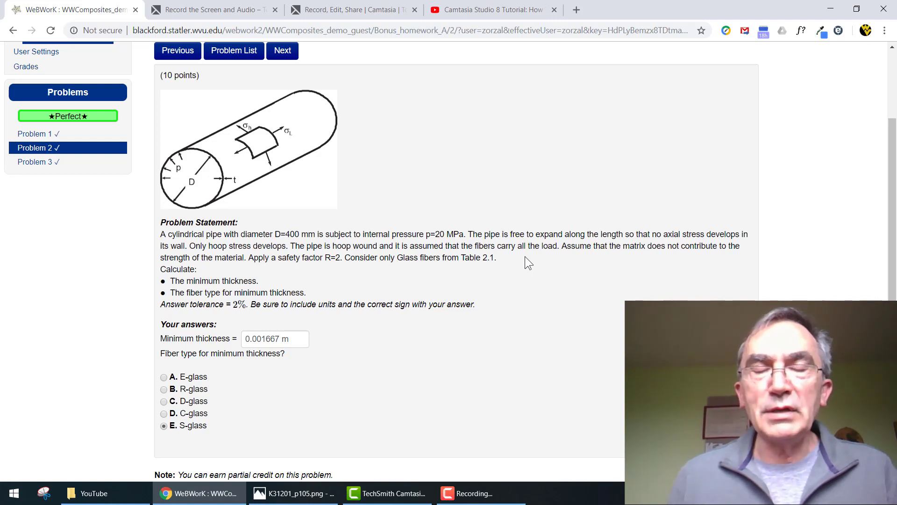
left_click(297, 342)
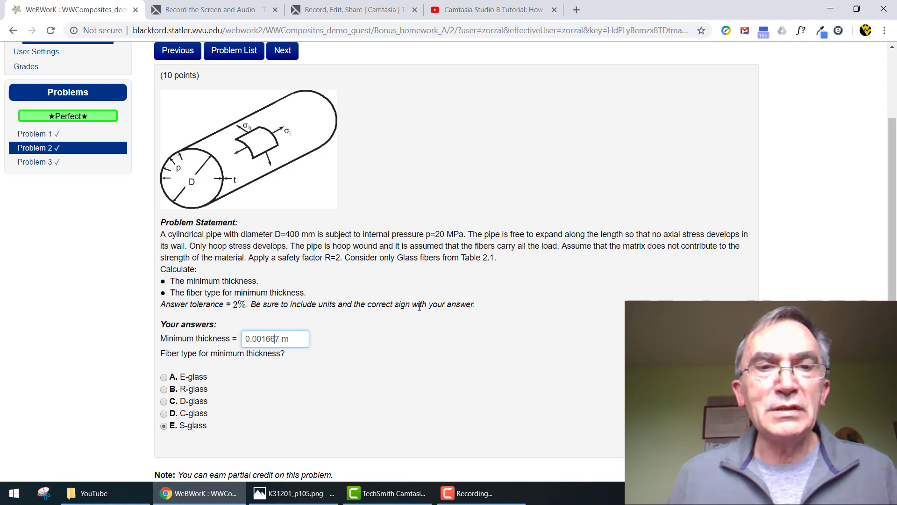
- Rewrite the thickness from 0.001667 m as 1.667 mm and preview the answers
key("Left")
key("Left")
key("Left")
type(".")
key("Left")
key("Left")
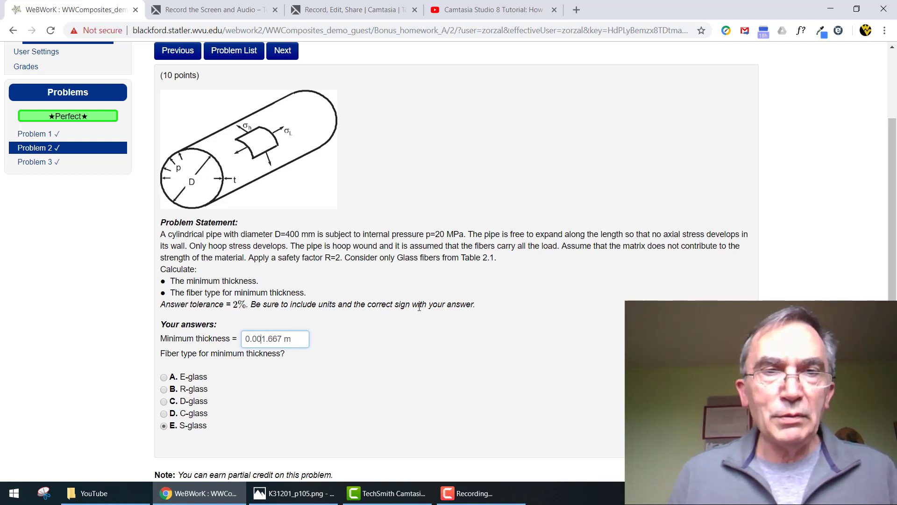
key("Delete")
key("BackSpace")
key("BackSpace")
key("BackSpace")
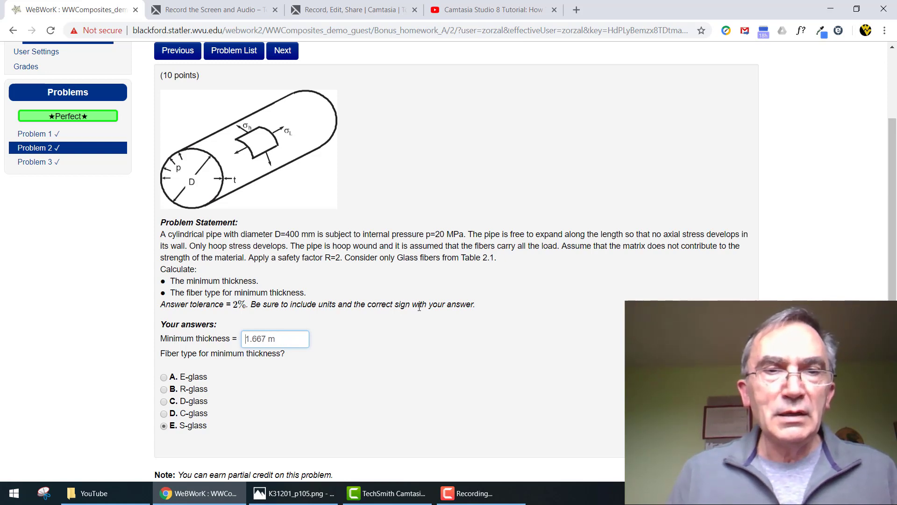
key("End")
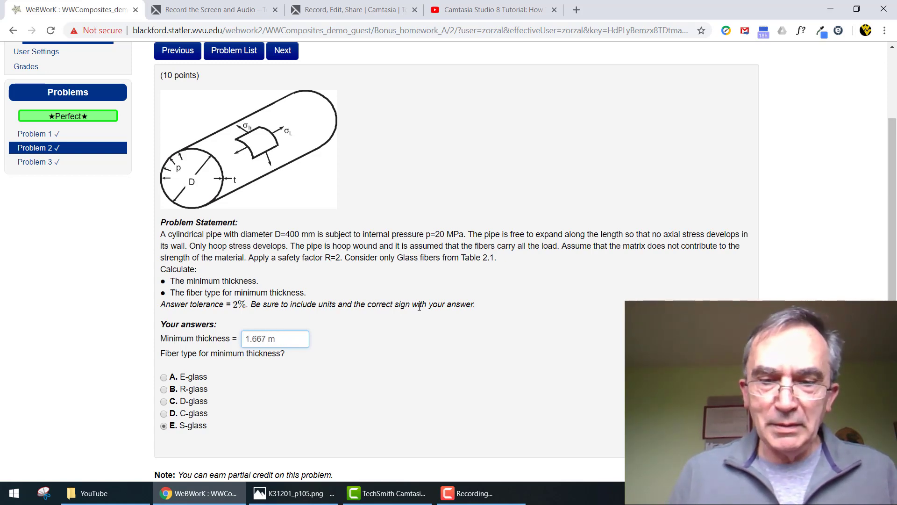
type("m")
scroll(334, 332, "down", 1)
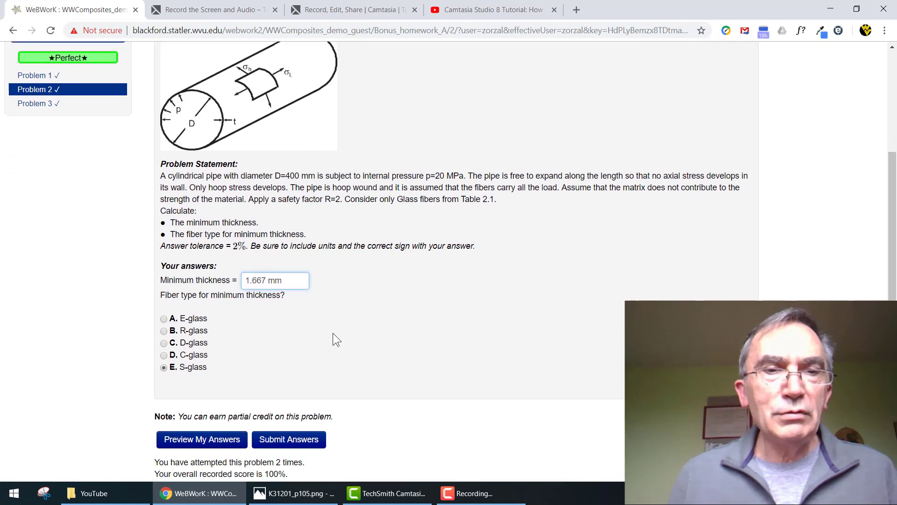
left_click(232, 442)
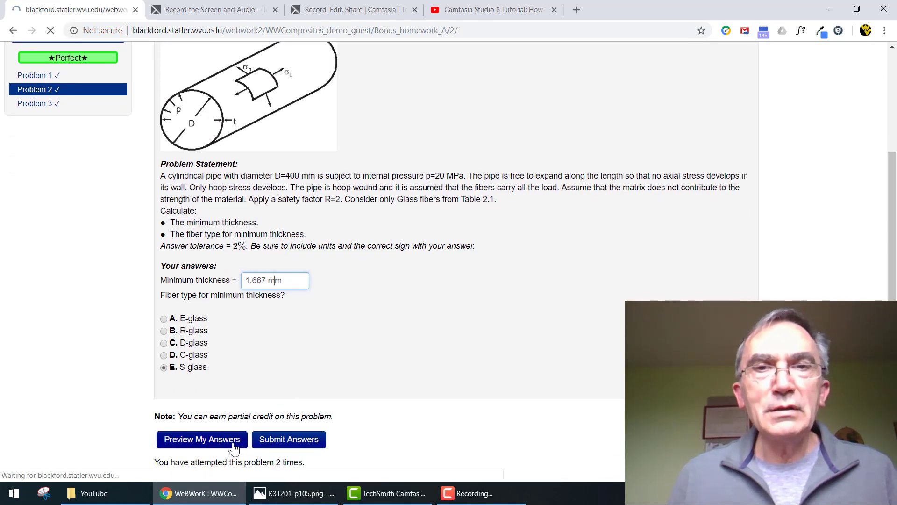
- Submit Problem 2's answers and review the all-correct results
scroll(302, 370, "down", 1)
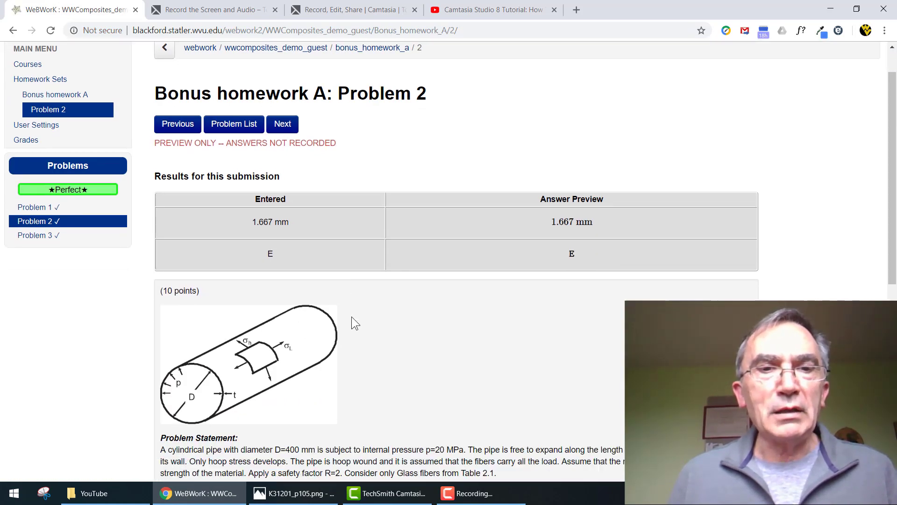
scroll(352, 320, "down", 3)
scroll(327, 374, "down", 2)
scroll(300, 413, "down", 1)
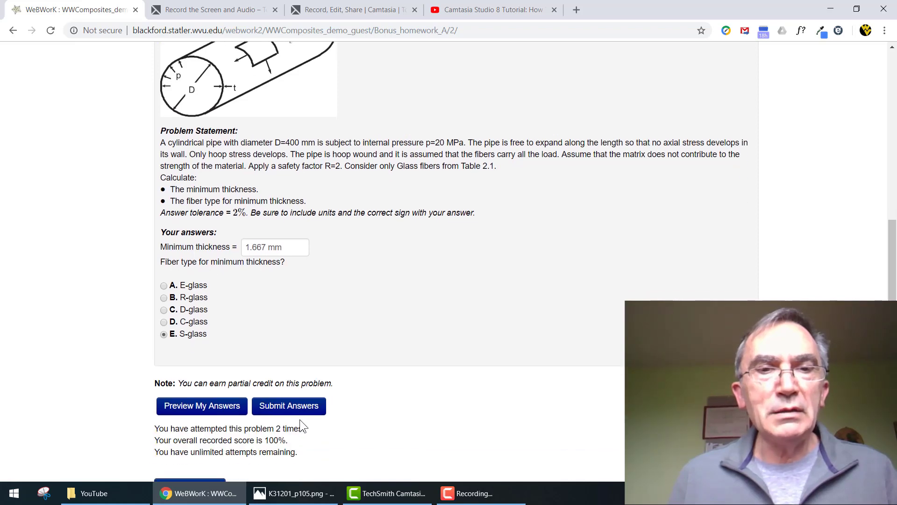
left_click(291, 406)
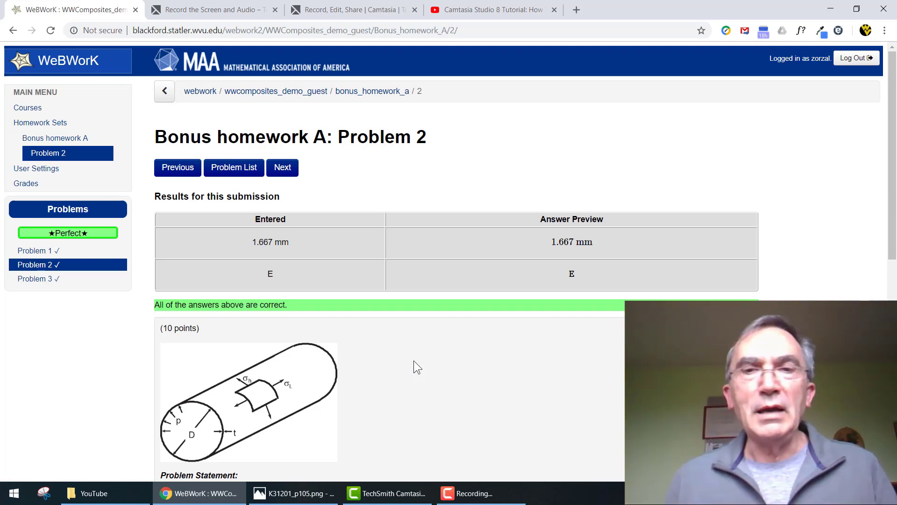
scroll(353, 244, "down", 3)
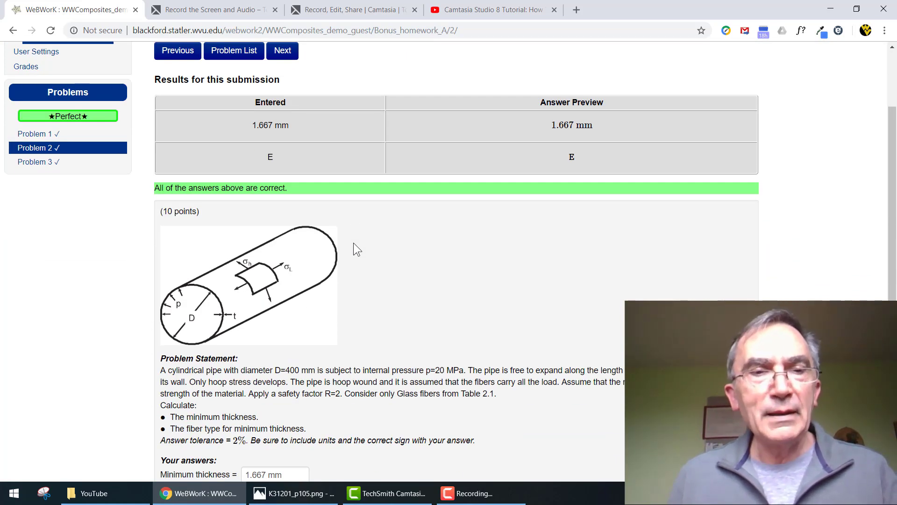
scroll(353, 243, "down", 1)
scroll(354, 244, "down", 1)
scroll(353, 243, "down", 1)
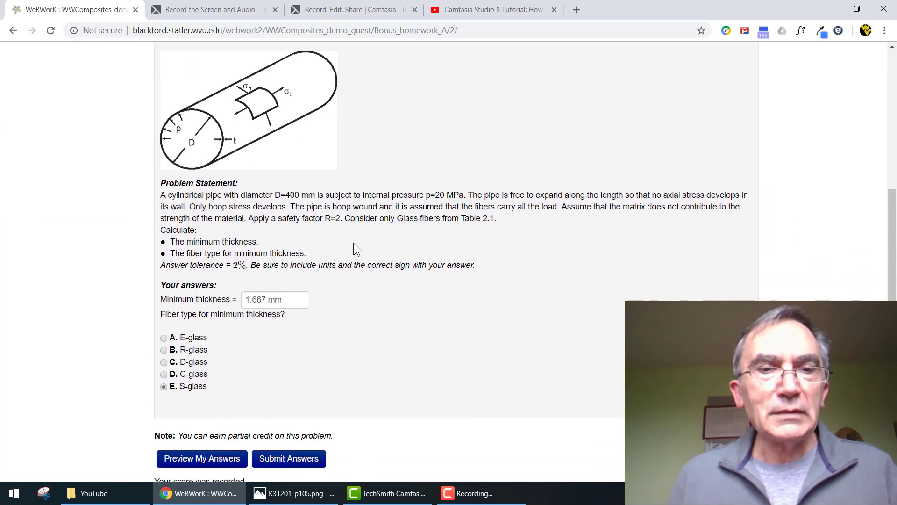
scroll(353, 242, "up", 3)
scroll(281, 220, "up", 2)
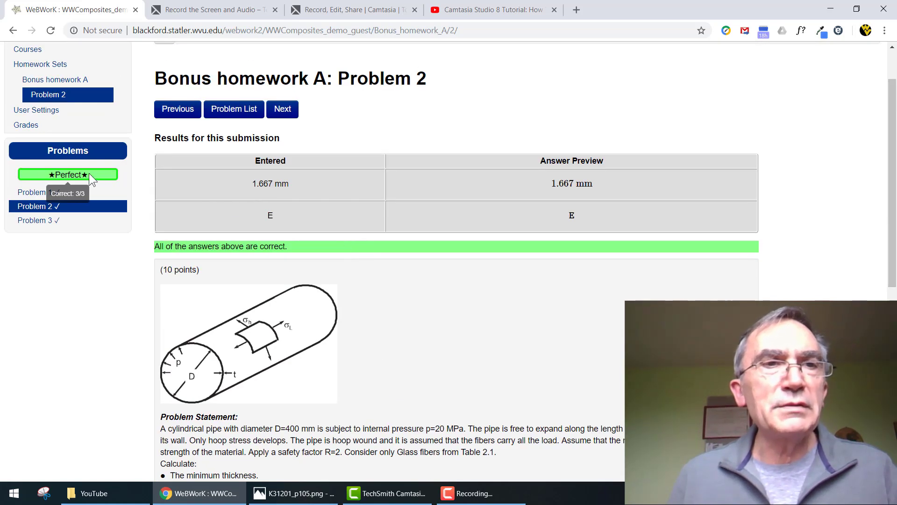
- Submit Problem 3 with high production rate and constant cross sections, then view Grades
left_click(283, 109)
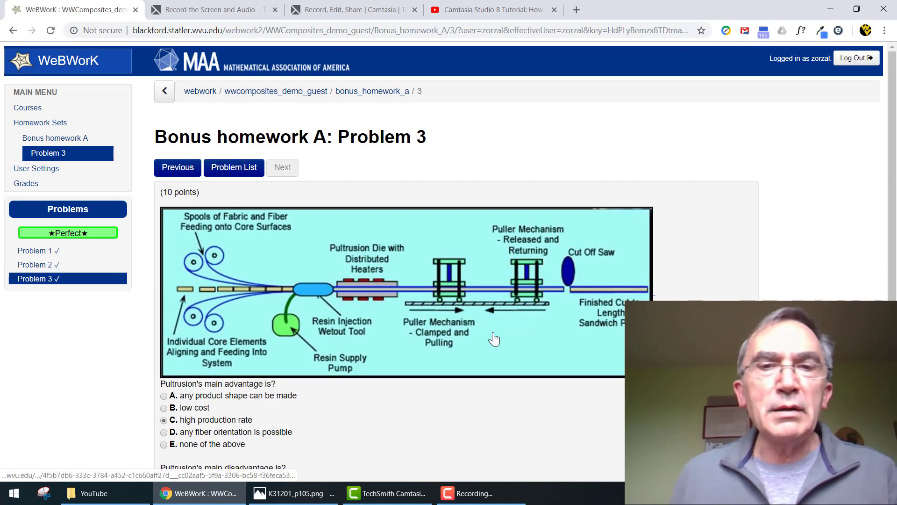
scroll(440, 281, "down", 1)
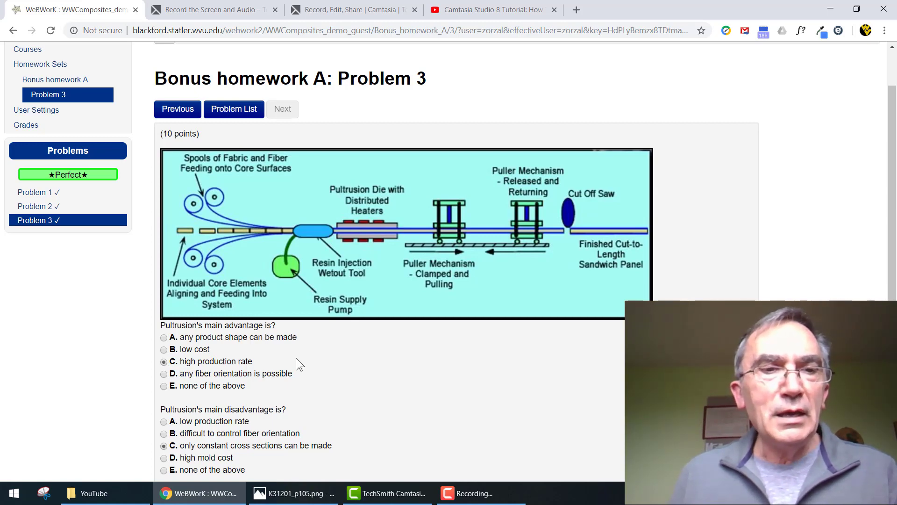
scroll(296, 358, "down", 1)
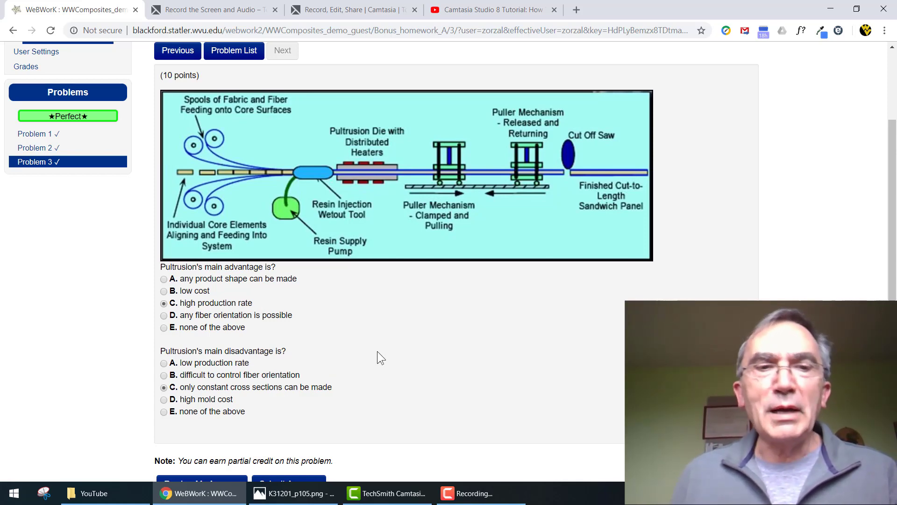
scroll(352, 360, "down", 1)
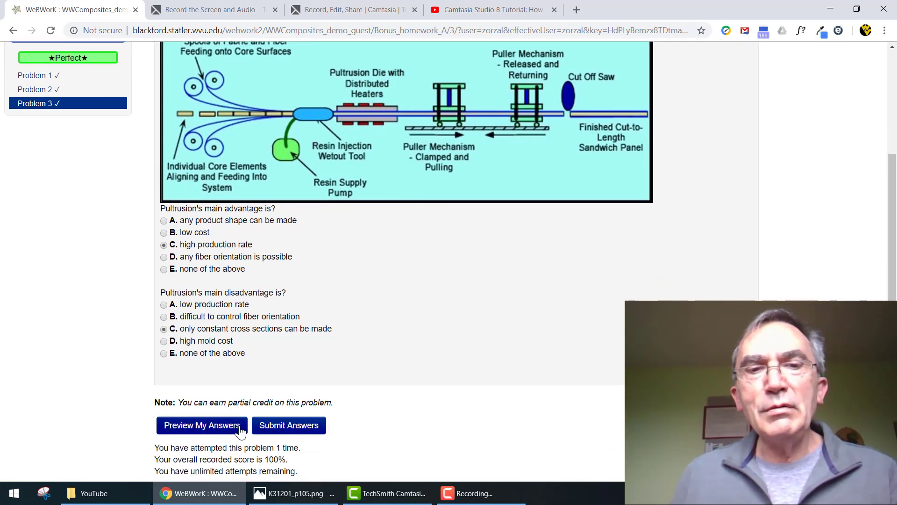
left_click(286, 426)
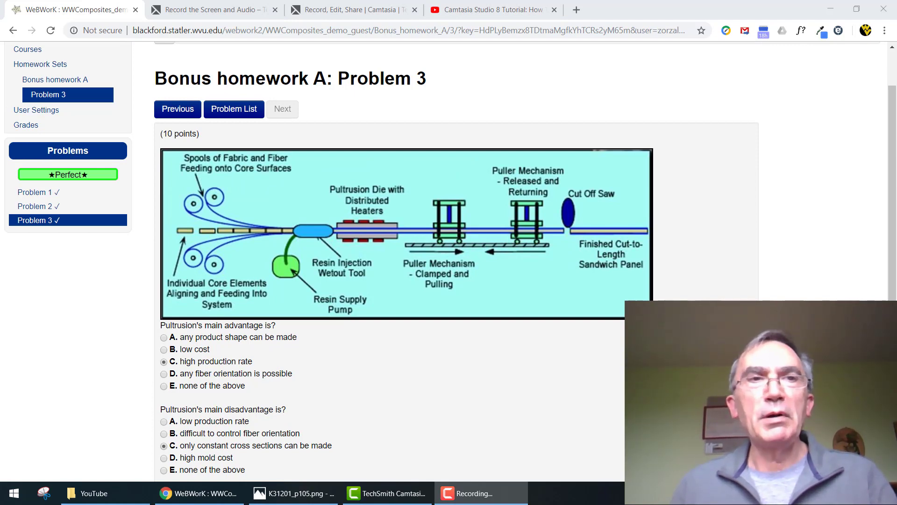
left_click(34, 127)
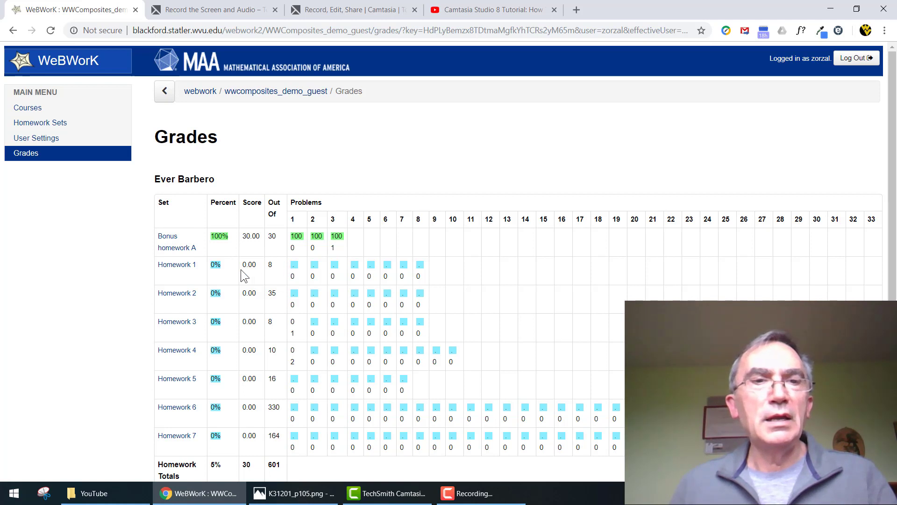
- Check Bonus homework A's 100% grade, then go to User Settings
scroll(200, 269, "down", 2)
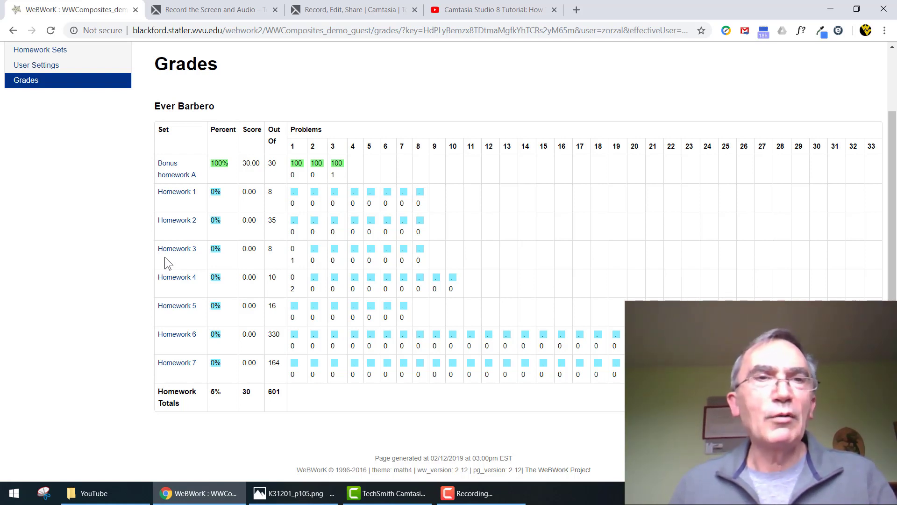
scroll(116, 204, "up", 2)
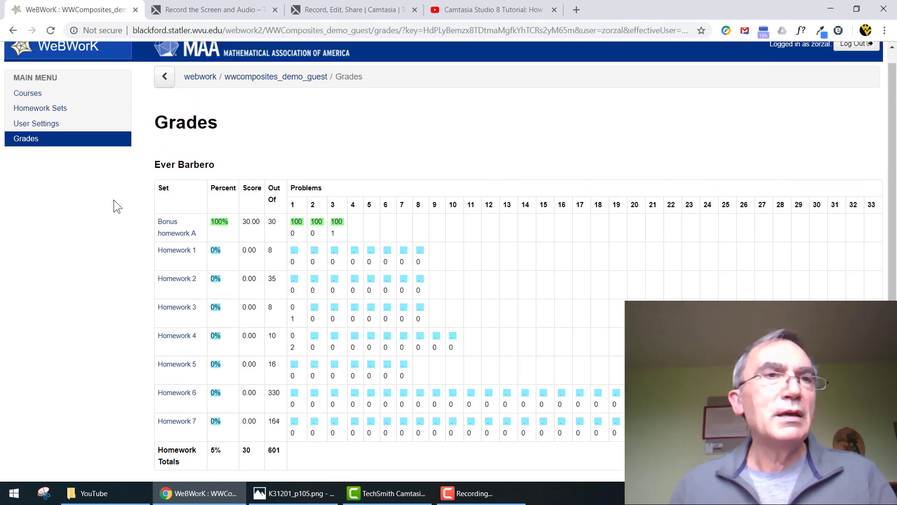
left_click(49, 140)
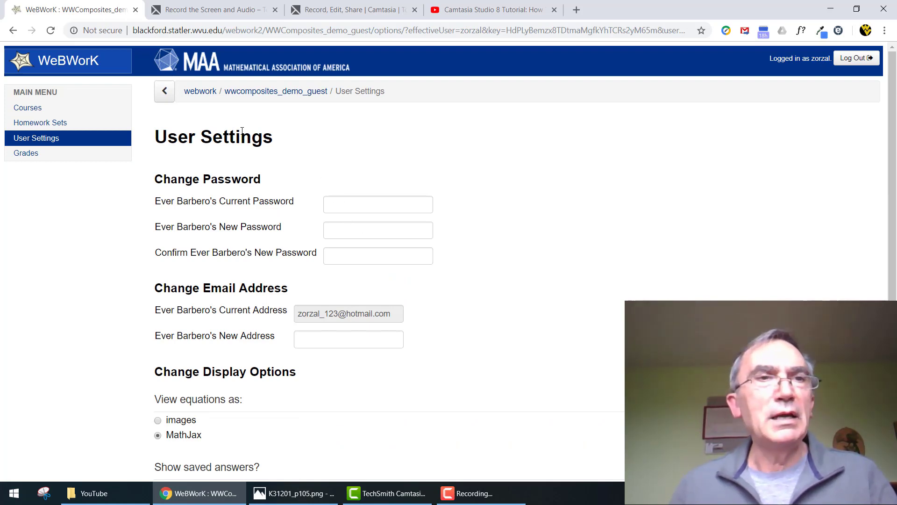
left_click(51, 111)
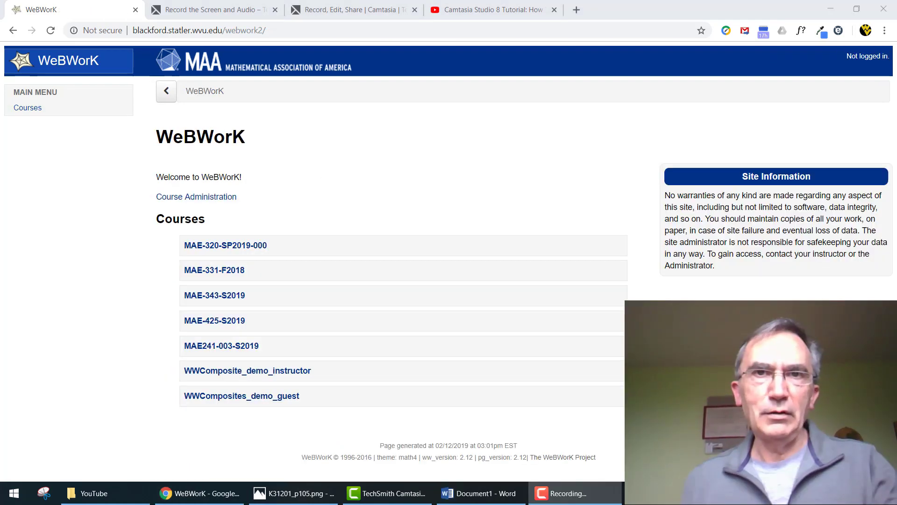